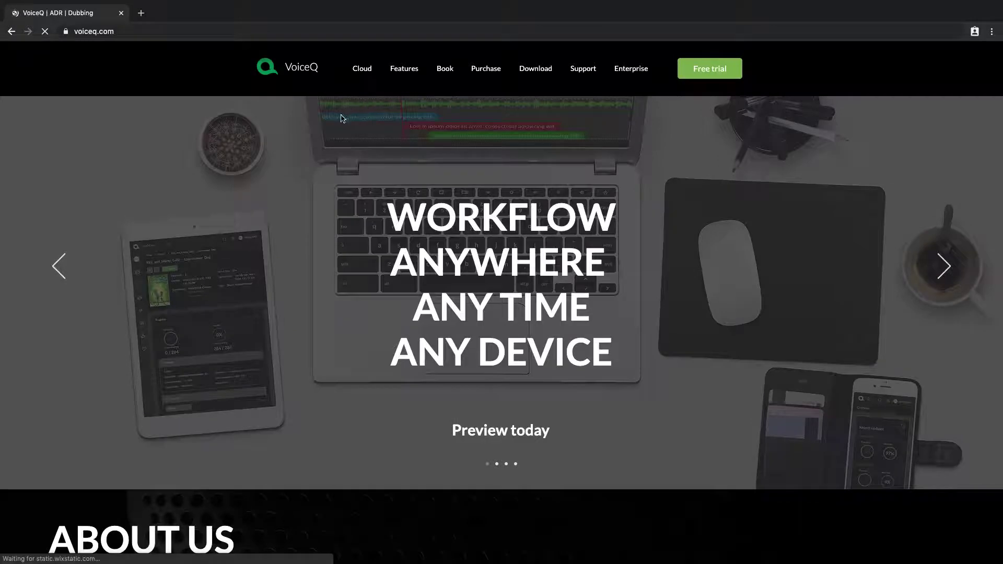
Step: Open the VoiceQ Cloud product page showing its 'In Action' introduction video
{"action": "left_click", "coordinate": [363, 73]}
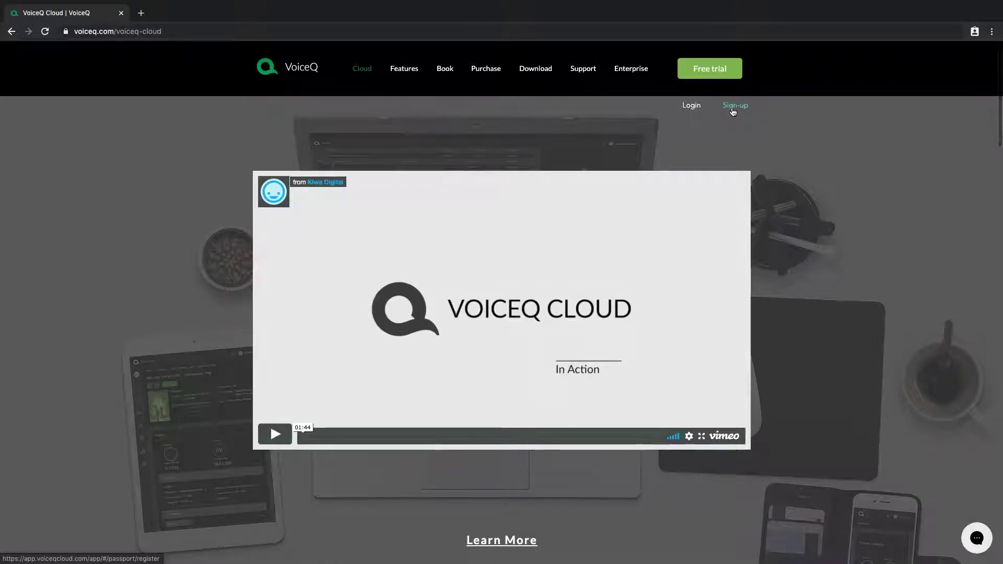
Step: Start sign-up and enter the first name, last name, e-mail address and password
{"action": "left_click", "coordinate": [733, 107]}
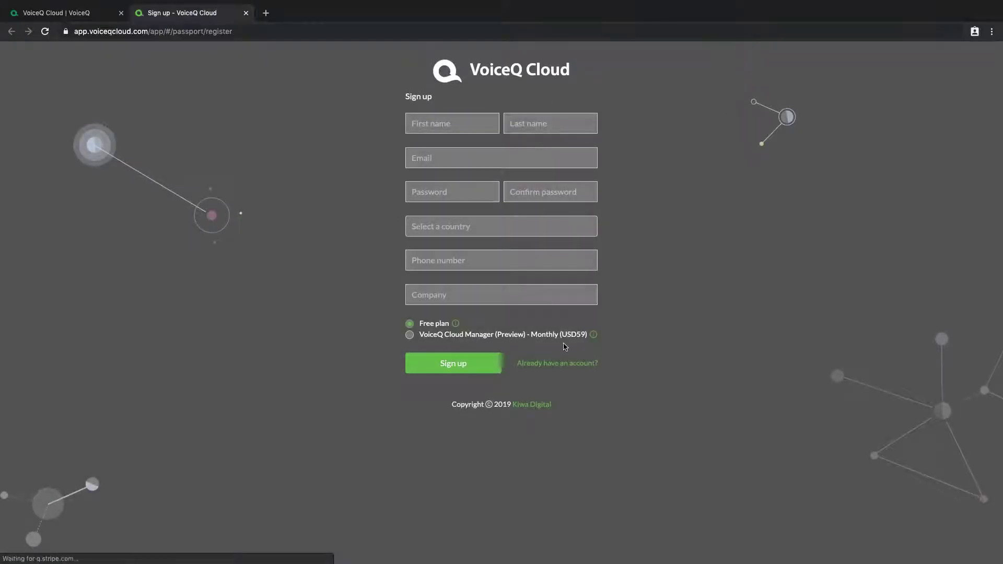
{"action": "left_click", "coordinate": [441, 126]}
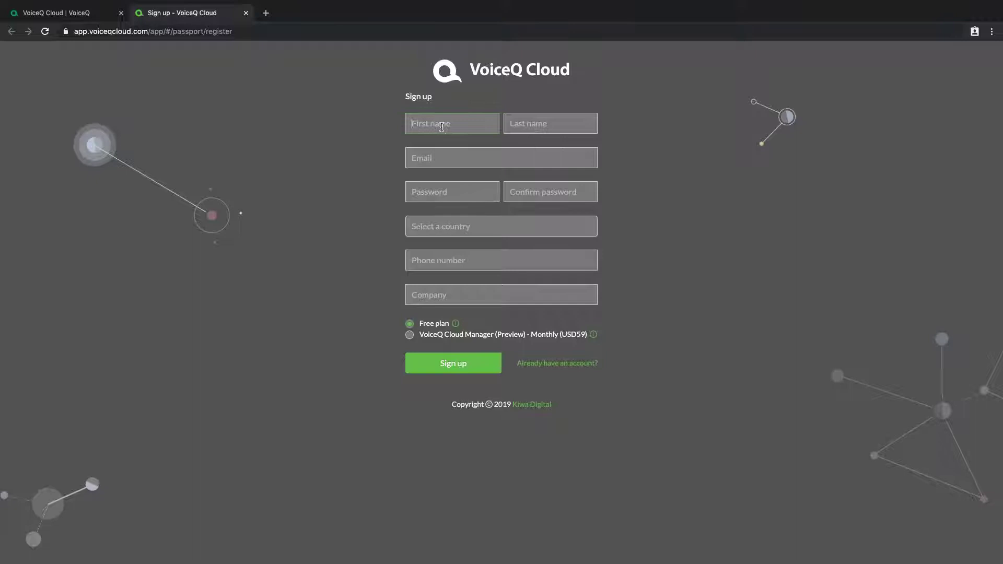
{"action": "key", "text": "Tab"}
{"action": "type", "text": "Smith"}
{"action": "key", "text": "Tab"}
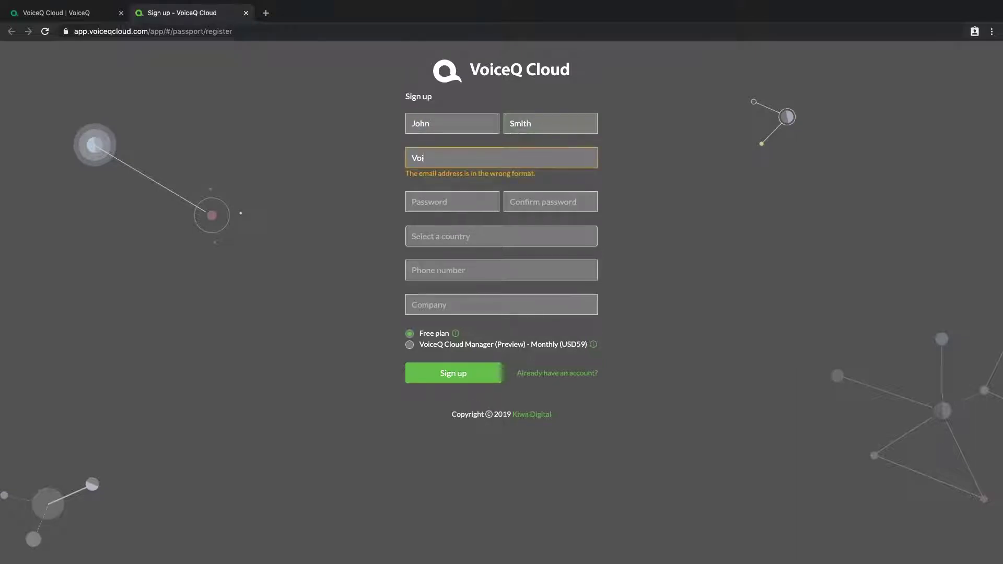
{"action": "key", "text": "Tab"}
{"action": "type", "text": "•••••••••"}
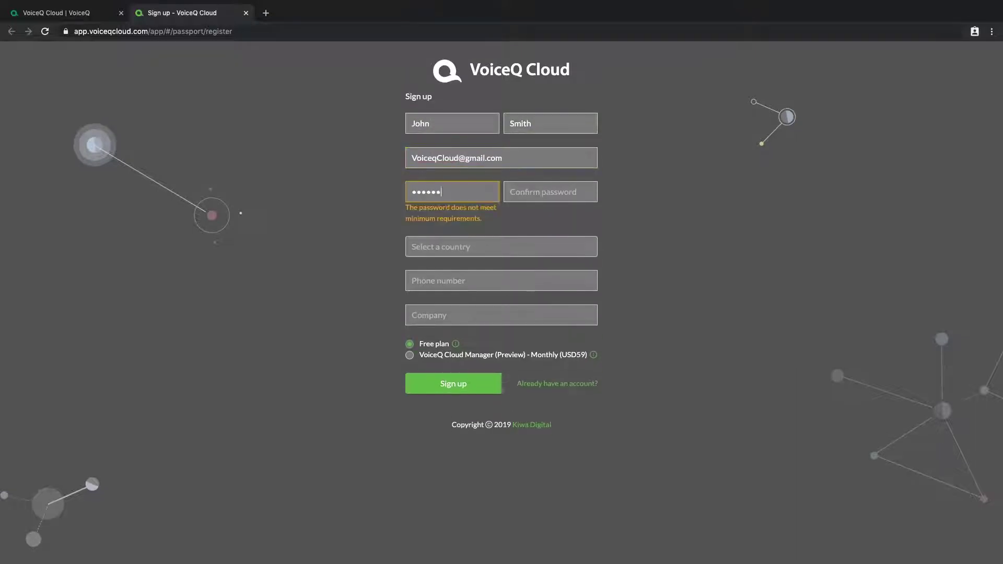
Step: Confirm the password, choose New Zealand, and enter the phone number and company 'Kiwa Digital'
{"action": "left_click", "coordinate": [562, 196]}
{"action": "type", "text": "•••••••••"}
{"action": "left_click", "coordinate": [531, 228]}
{"action": "type", "text": "New Zealand"}
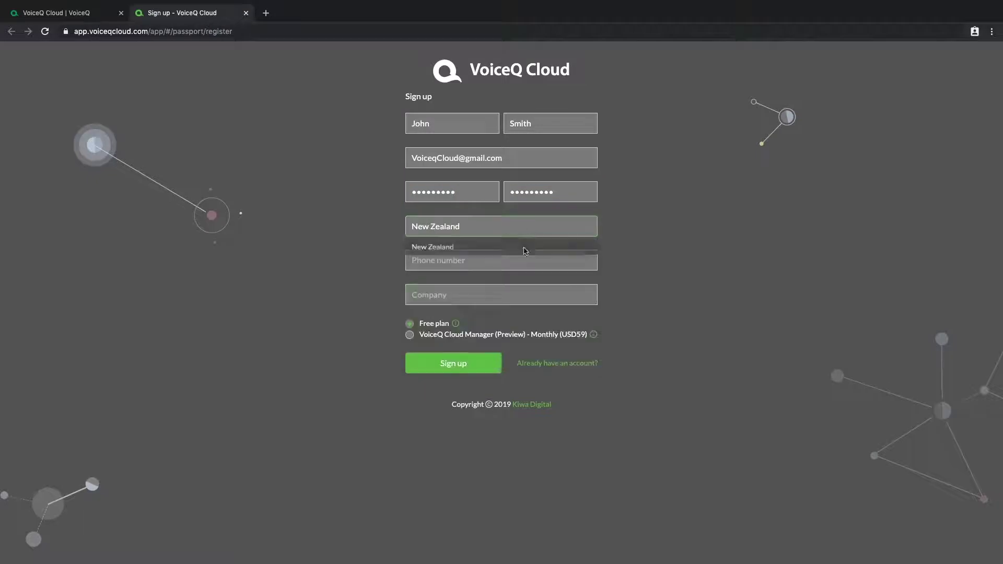
{"action": "left_click", "coordinate": [517, 261]}
{"action": "left_click", "coordinate": [420, 294]}
{"action": "type", "text": "Ki"}
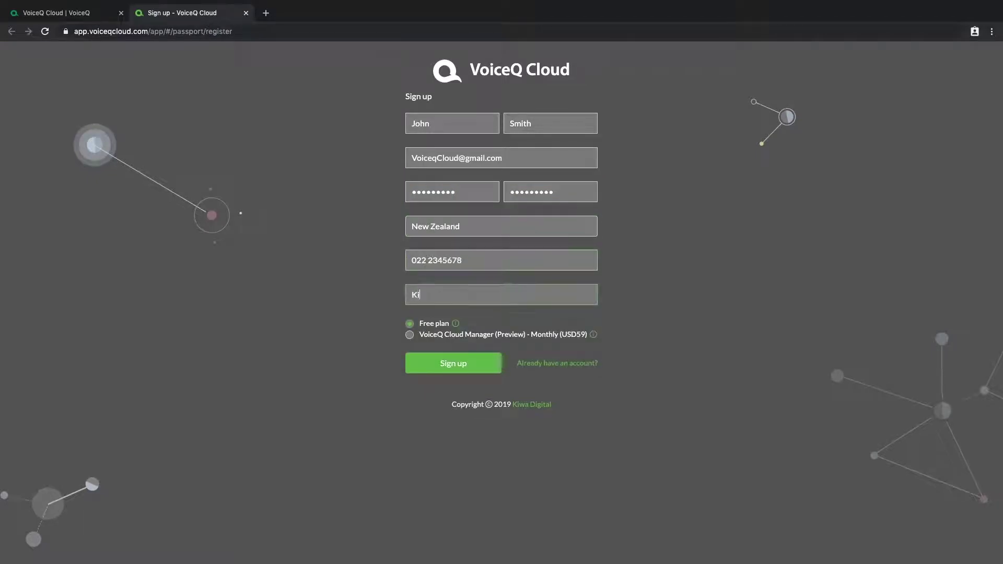
{"action": "type", "text": "wa Digital"}
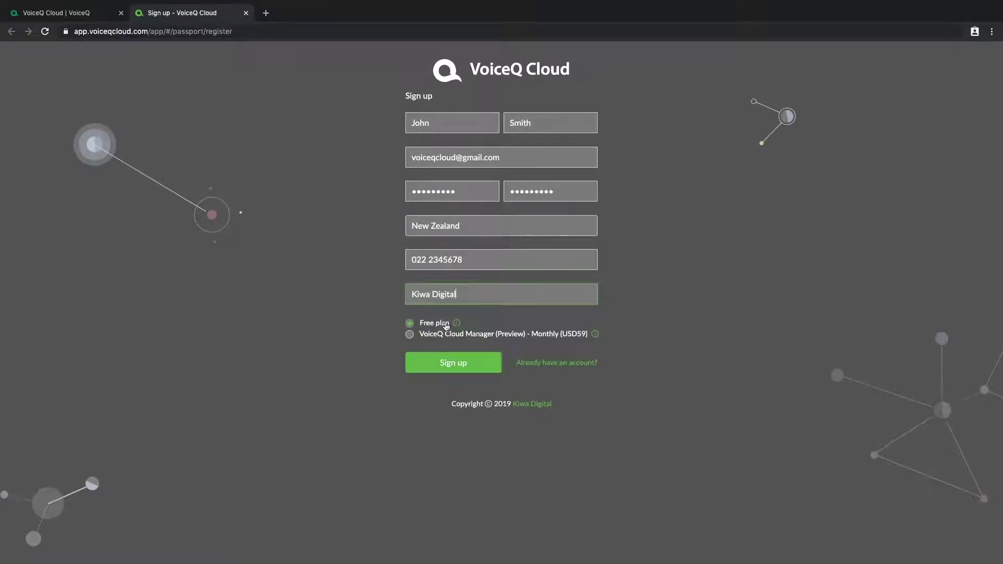
{"action": "mouse_move", "coordinate": [454, 326]}
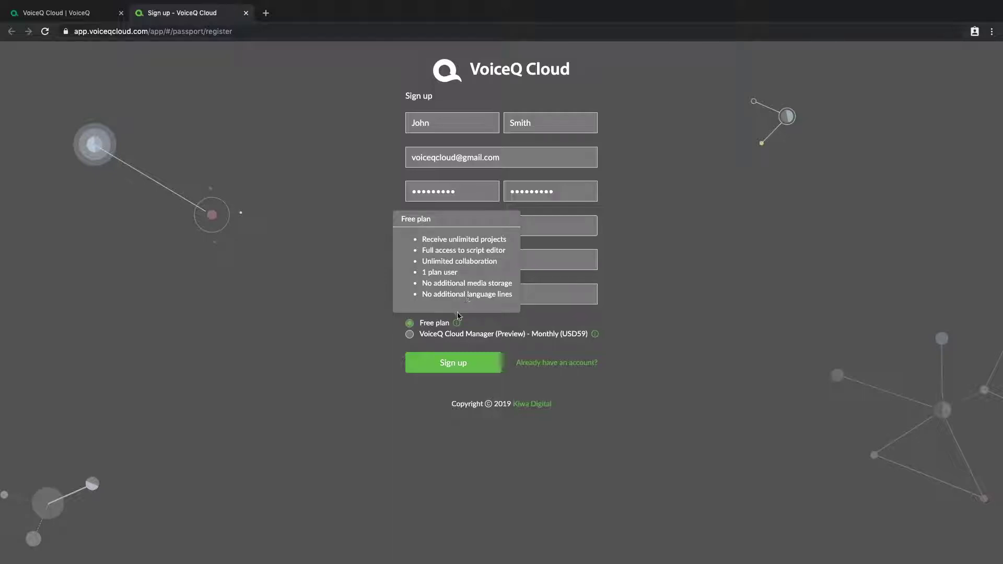
{"action": "mouse_move", "coordinate": [596, 337]}
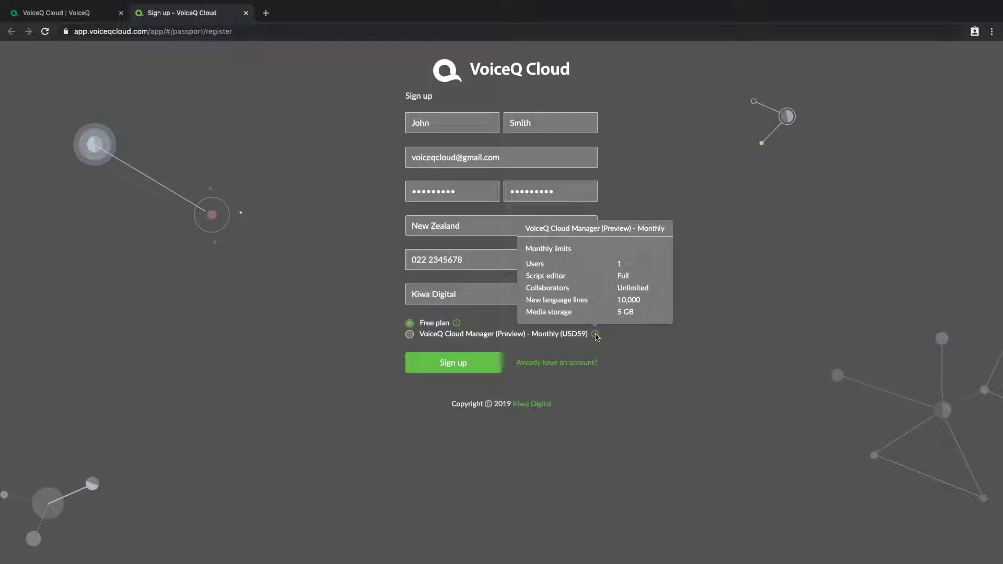
Step: Switch from the paid Cloud Manager monthly plan back to Free and submit the registration
{"action": "left_click", "coordinate": [409, 334]}
{"action": "left_click", "coordinate": [410, 323]}
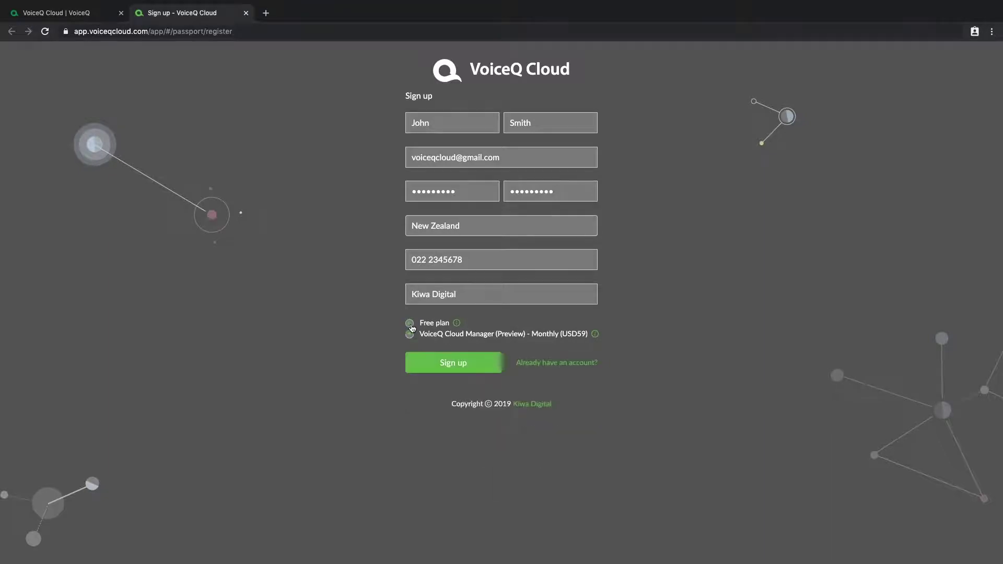
{"action": "left_click", "coordinate": [444, 363]}
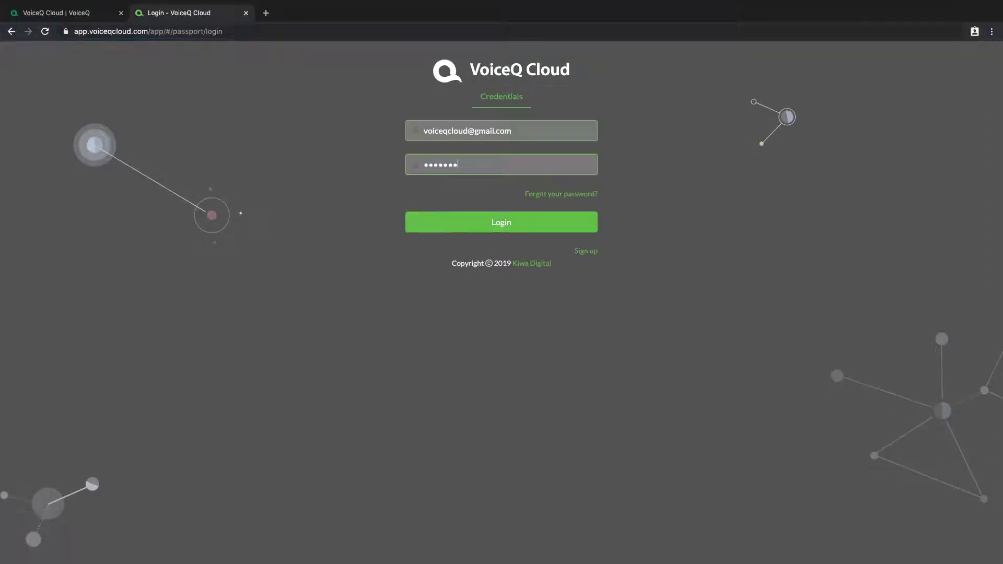
Step: Submit the login details to reach the Overview dashboard with the VoiceQ Cloud Demo project
{"action": "key", "text": "Return"}
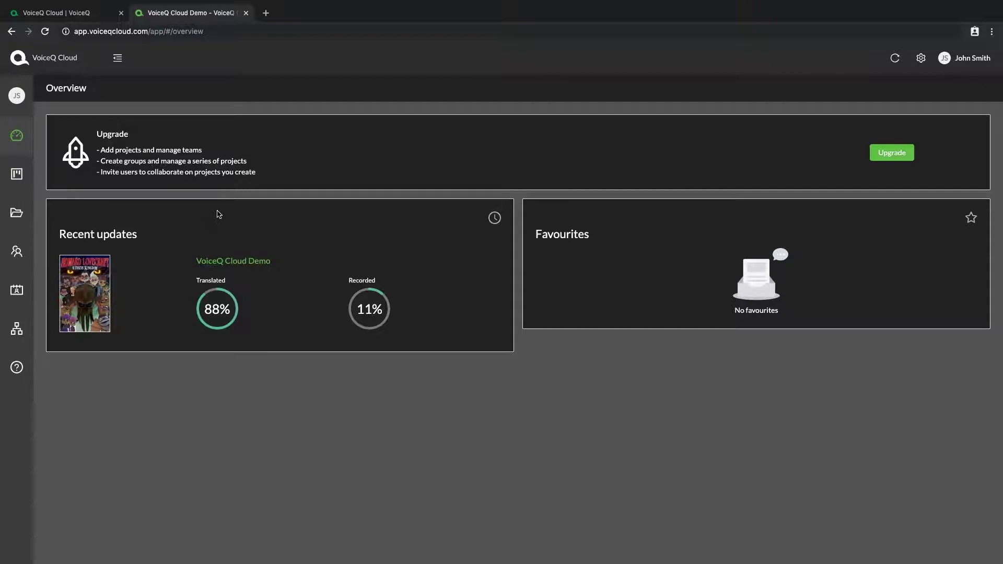
Step: Open VoiceQ Cloud Demo and scroll through its per-language translated and recorded progress
{"action": "left_click", "coordinate": [233, 260]}
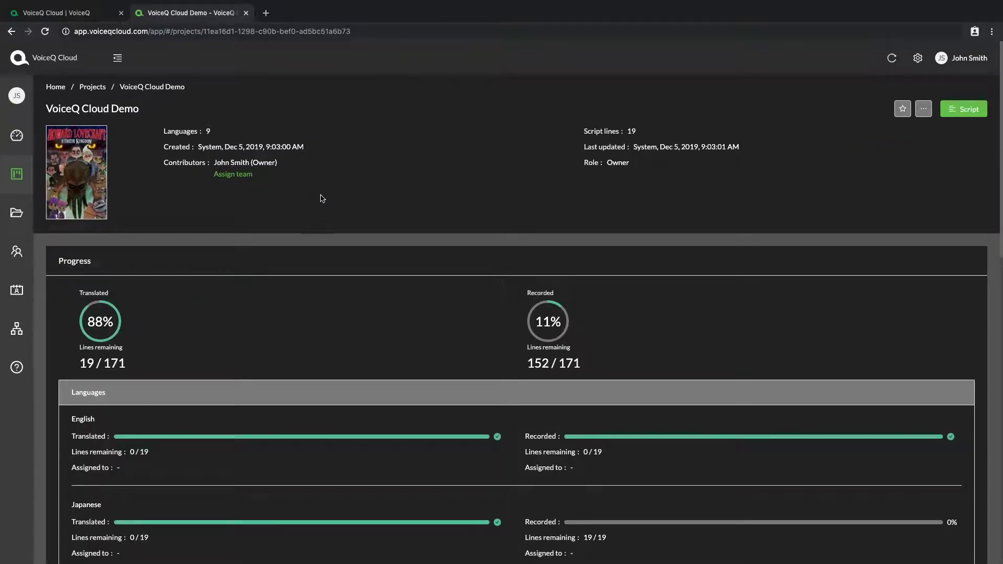
{"action": "scroll", "coordinate": [301, 197], "scroll_direction": "down", "scroll_amount": 4}
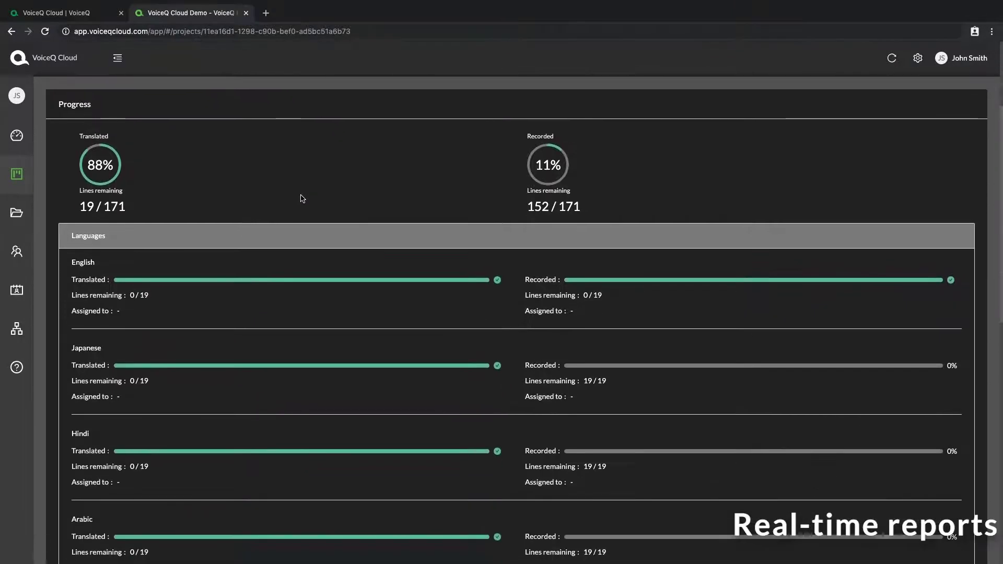
{"action": "scroll", "coordinate": [301, 198], "scroll_direction": "down", "scroll_amount": 4}
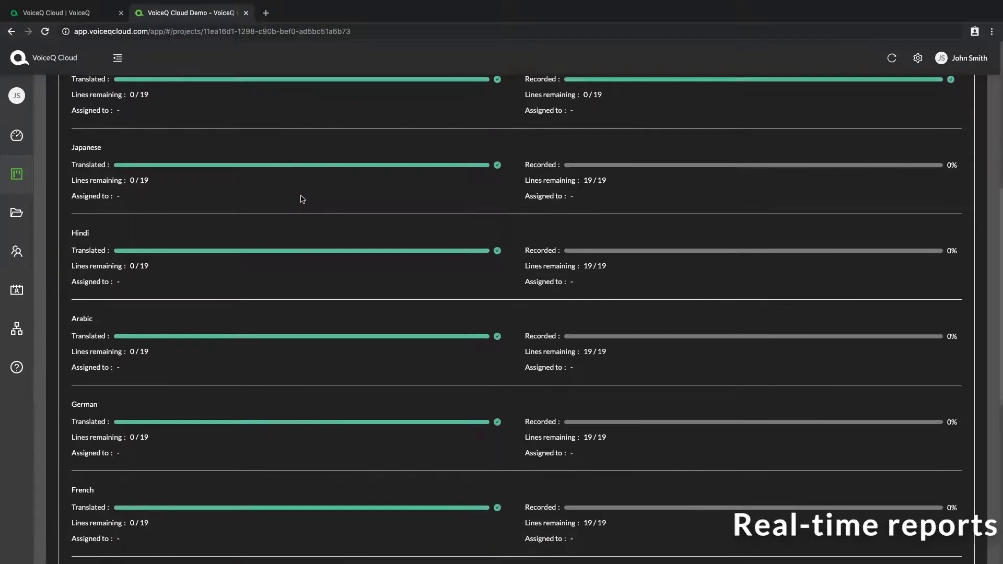
{"action": "scroll", "coordinate": [302, 198], "scroll_direction": "down", "scroll_amount": 3}
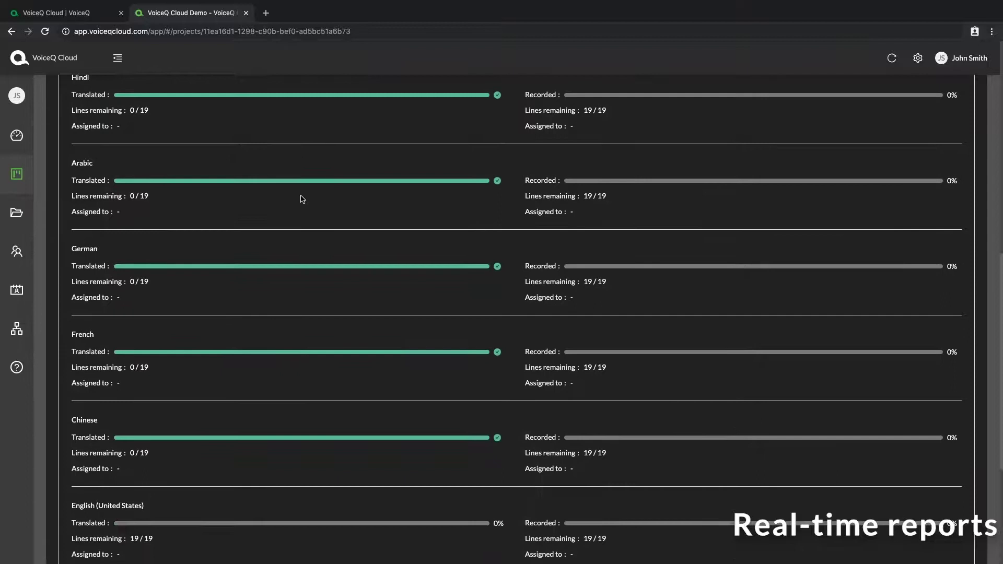
{"action": "scroll", "coordinate": [302, 198], "scroll_direction": "down", "scroll_amount": 3}
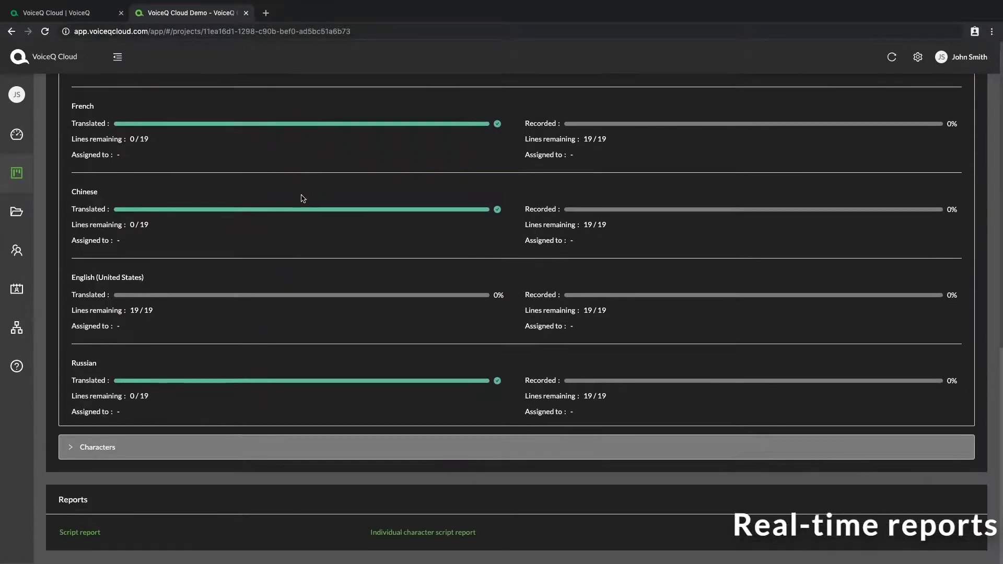
Step: Expand the Characters breakdown and switch its language to German, then back to French
{"action": "left_click", "coordinate": [89, 445]}
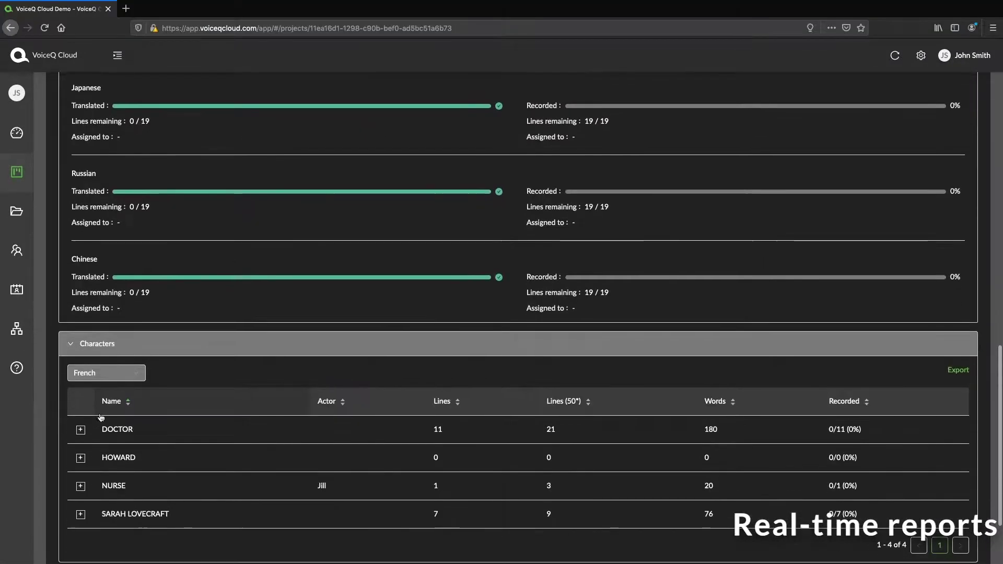
{"action": "scroll", "coordinate": [116, 381], "scroll_direction": "down", "scroll_amount": 1}
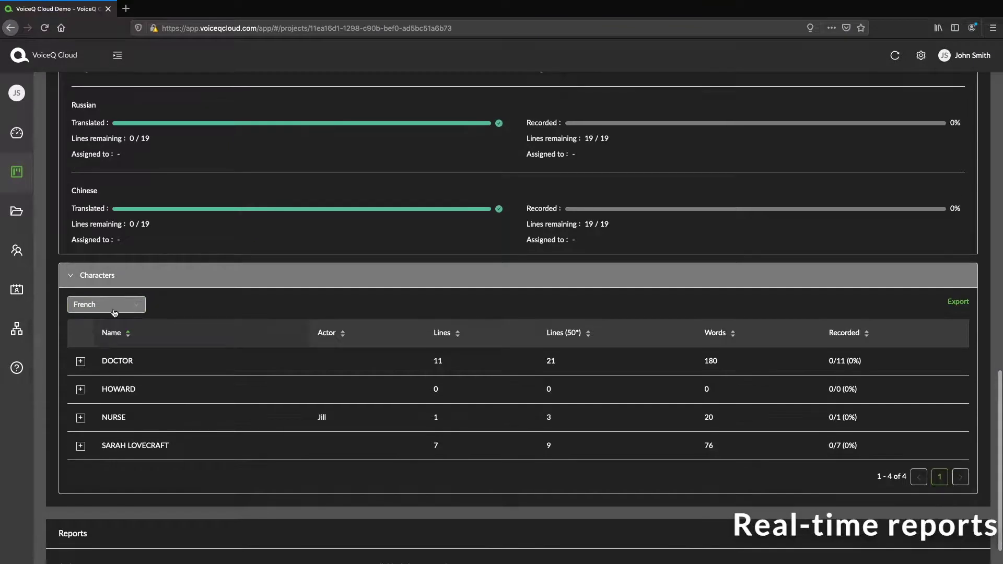
{"action": "scroll", "coordinate": [114, 312], "scroll_direction": "down", "scroll_amount": 1}
{"action": "left_click", "coordinate": [113, 275]}
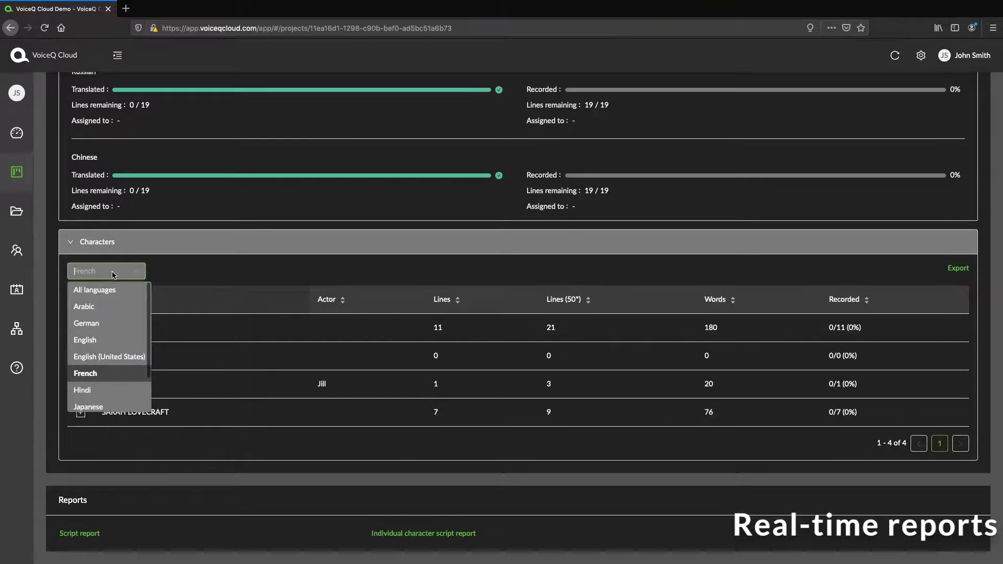
{"action": "left_click", "coordinate": [88, 320]}
{"action": "left_click", "coordinate": [97, 277]}
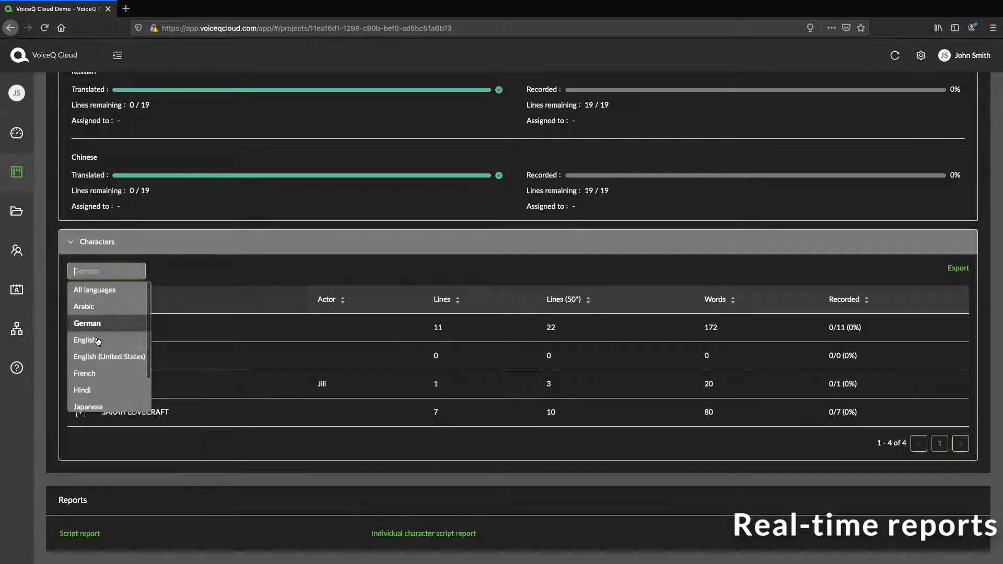
{"action": "left_click", "coordinate": [89, 371]}
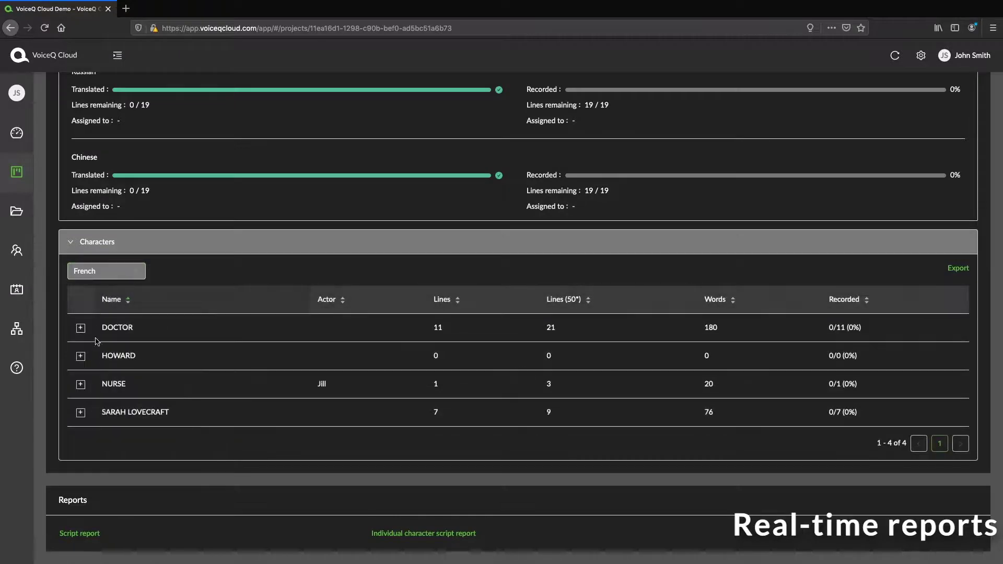
Step: Expand the DOCTOR, HOWARD and NURSE details, then sort by Actor, Lines and Lines (50*)
{"action": "left_click", "coordinate": [81, 329]}
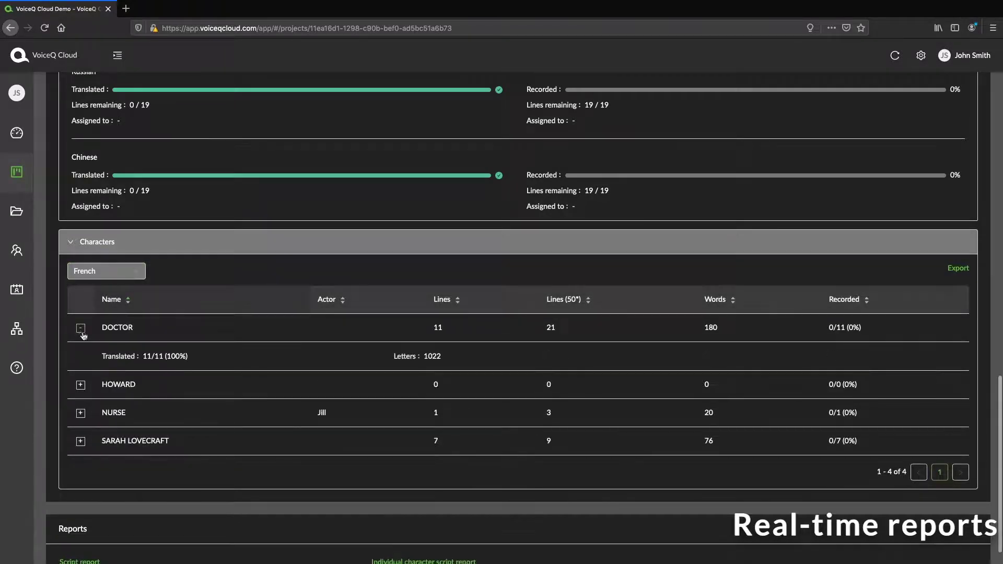
{"action": "left_click", "coordinate": [81, 387]}
{"action": "left_click", "coordinate": [80, 442]}
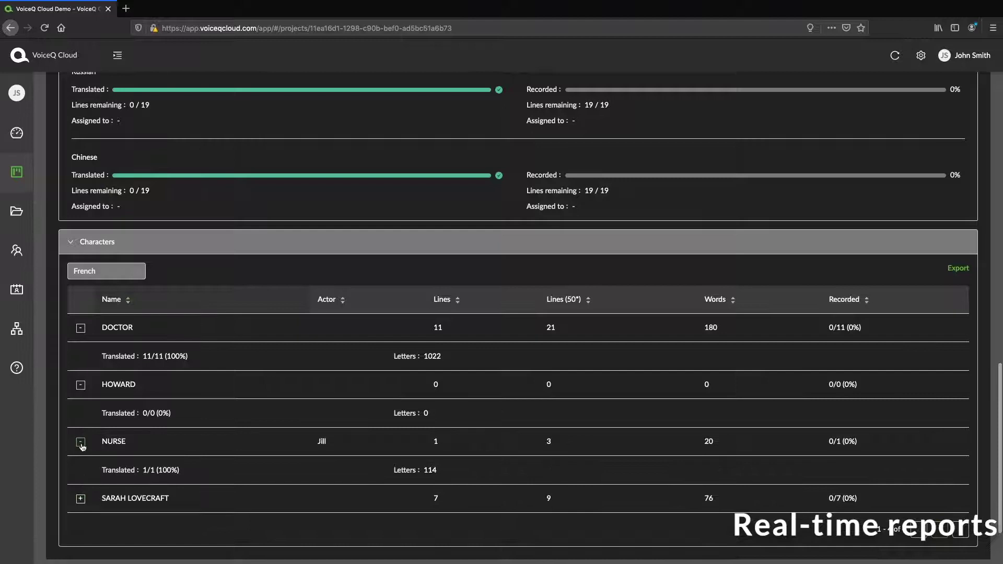
{"action": "left_click", "coordinate": [81, 442]}
{"action": "left_click", "coordinate": [324, 306]}
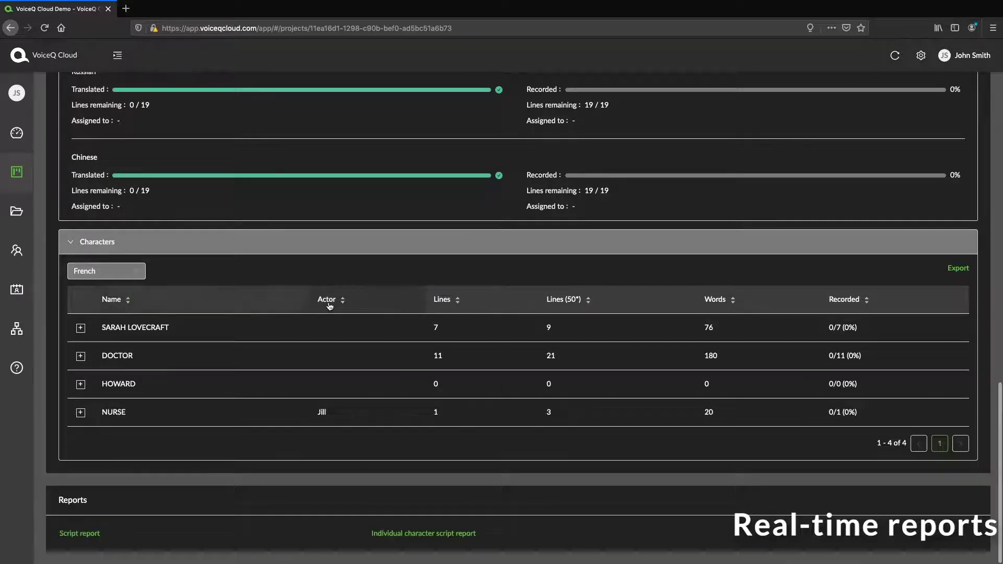
{"action": "left_click", "coordinate": [443, 305]}
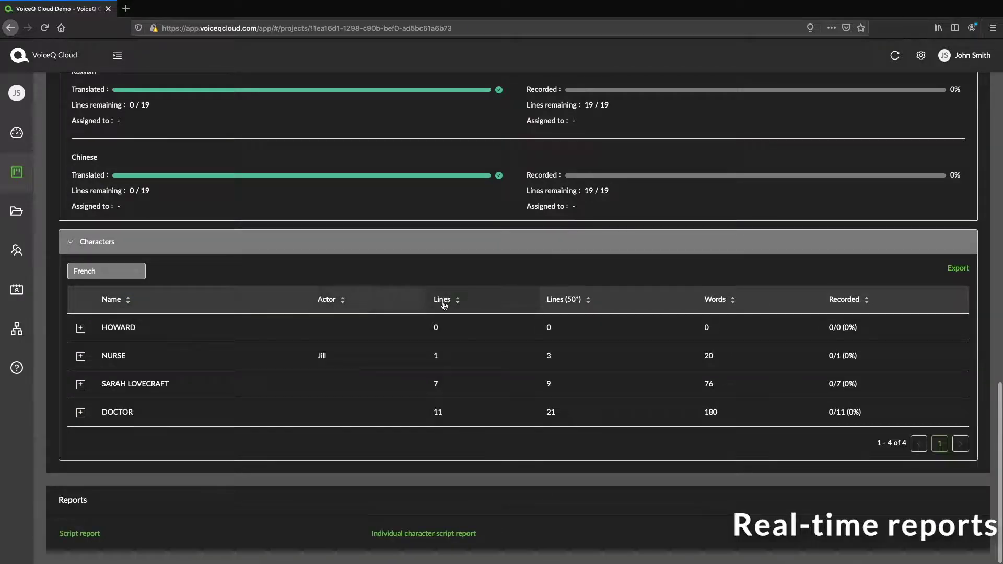
{"action": "left_click", "coordinate": [572, 301]}
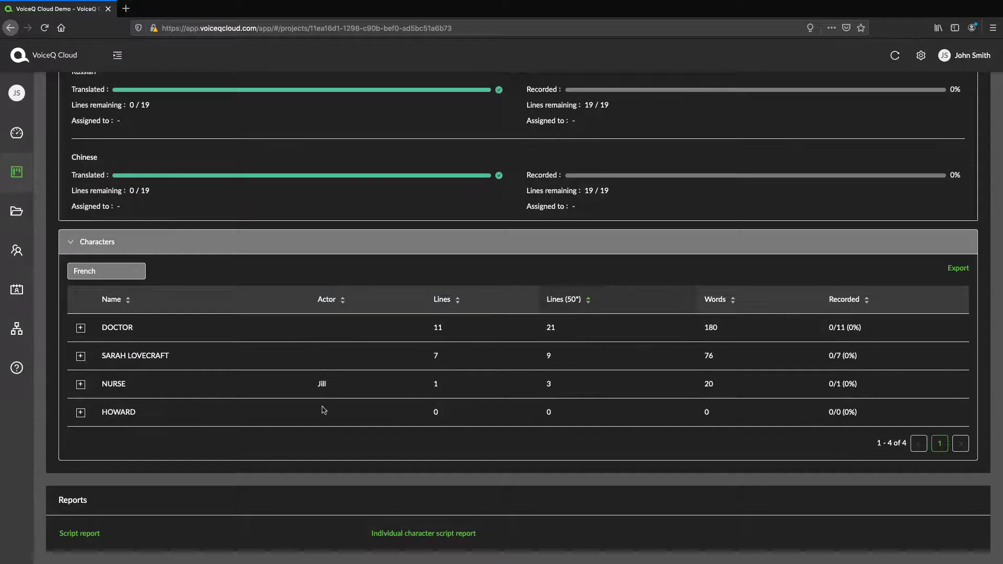
Step: Scroll through the 5-page Script report PDF, then close it to return to the project
{"action": "left_click", "coordinate": [76, 534]}
{"action": "scroll", "coordinate": [243, 131], "scroll_direction": "down", "scroll_amount": 5}
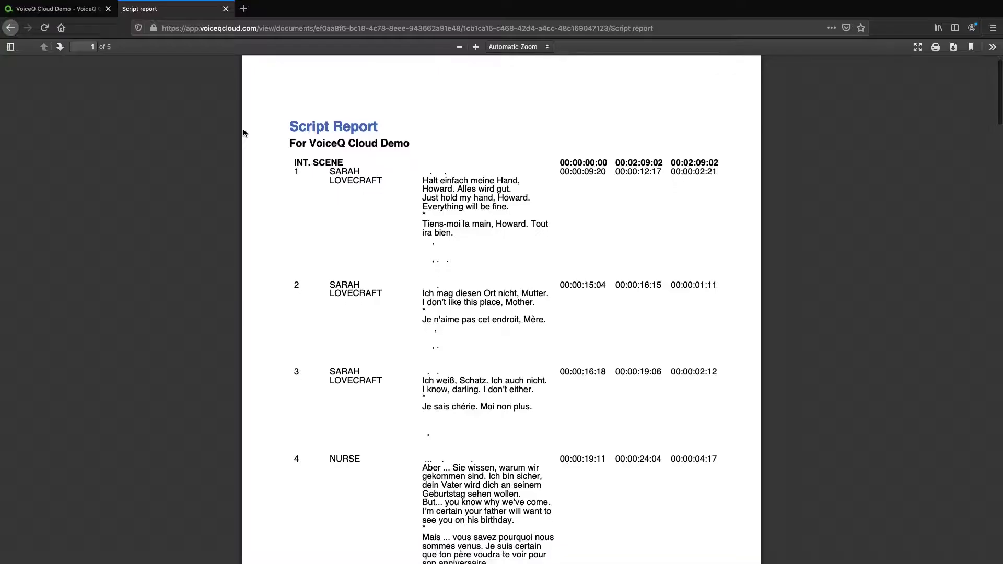
{"action": "scroll", "coordinate": [243, 133], "scroll_direction": "down", "scroll_amount": 10}
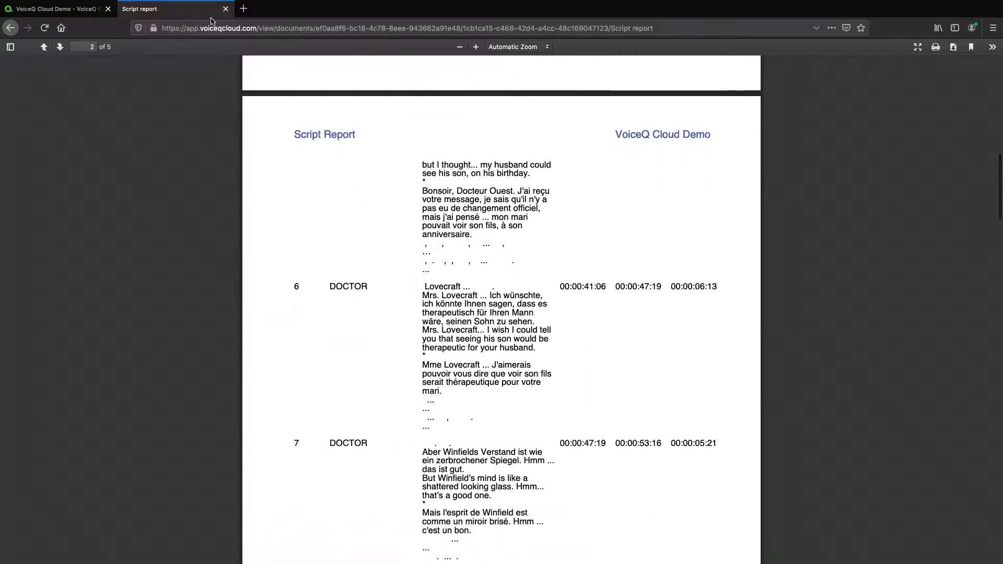
{"action": "left_click", "coordinate": [225, 9]}
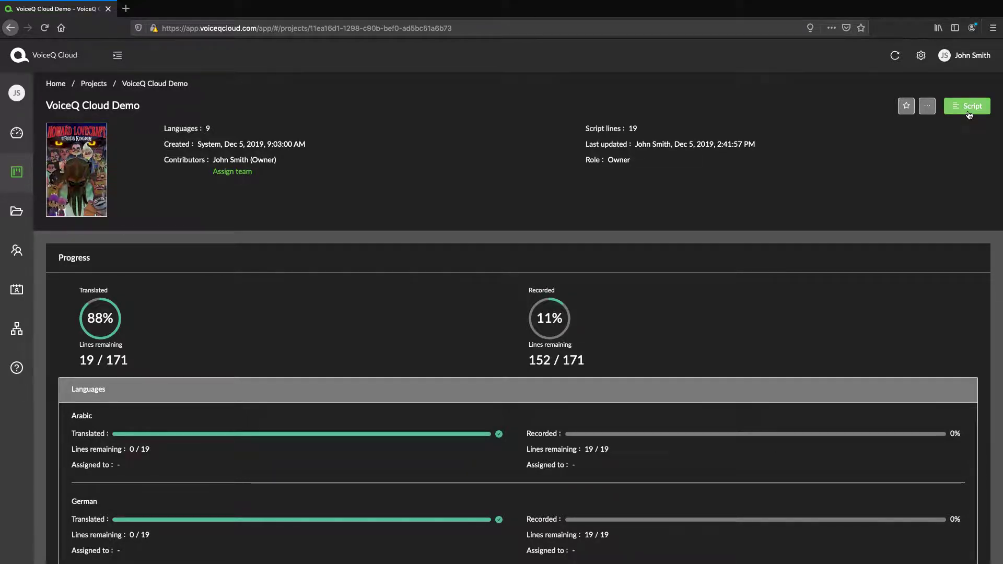
Step: Open the demo project's script and show French in the Translation column
{"action": "left_click", "coordinate": [969, 115]}
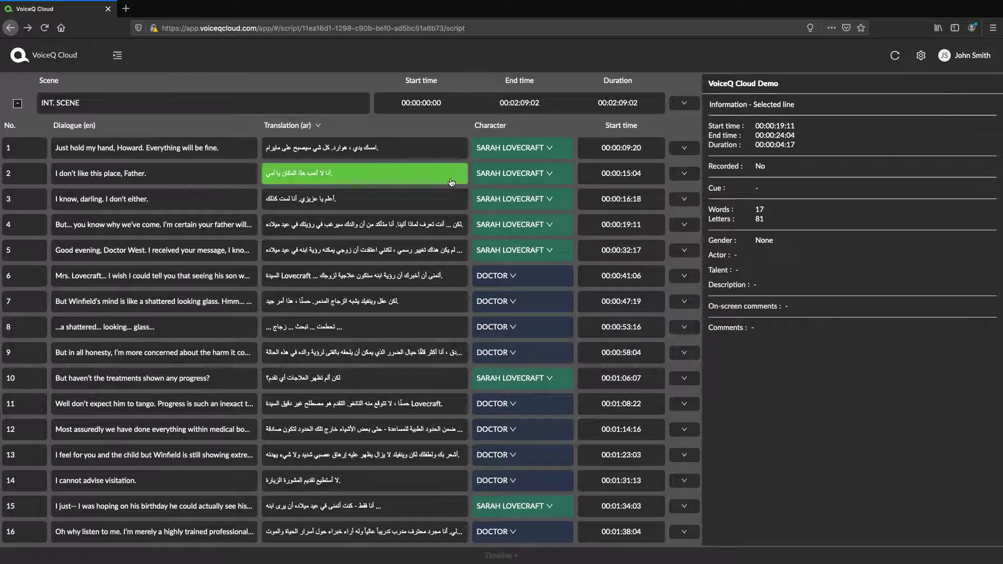
{"action": "scroll", "coordinate": [448, 174], "scroll_direction": "down", "scroll_amount": 3}
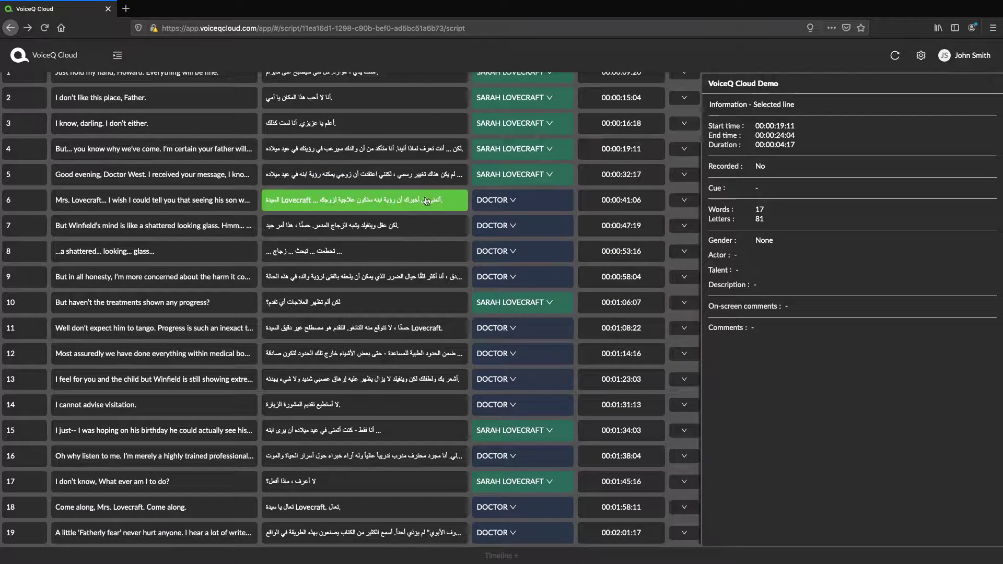
{"action": "scroll", "coordinate": [423, 206], "scroll_direction": "up", "scroll_amount": 3}
{"action": "left_click", "coordinate": [314, 126]}
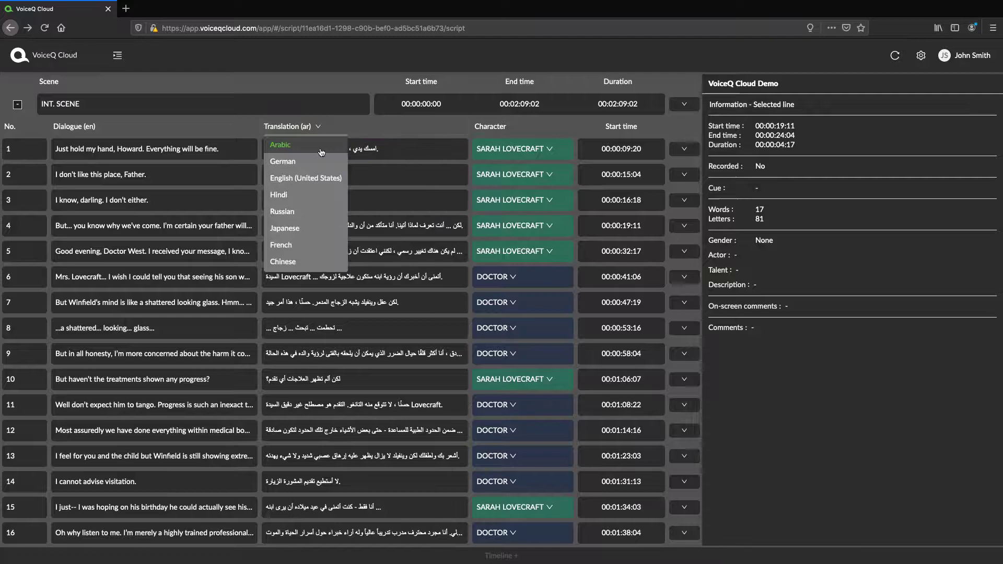
{"action": "left_click", "coordinate": [287, 245]}
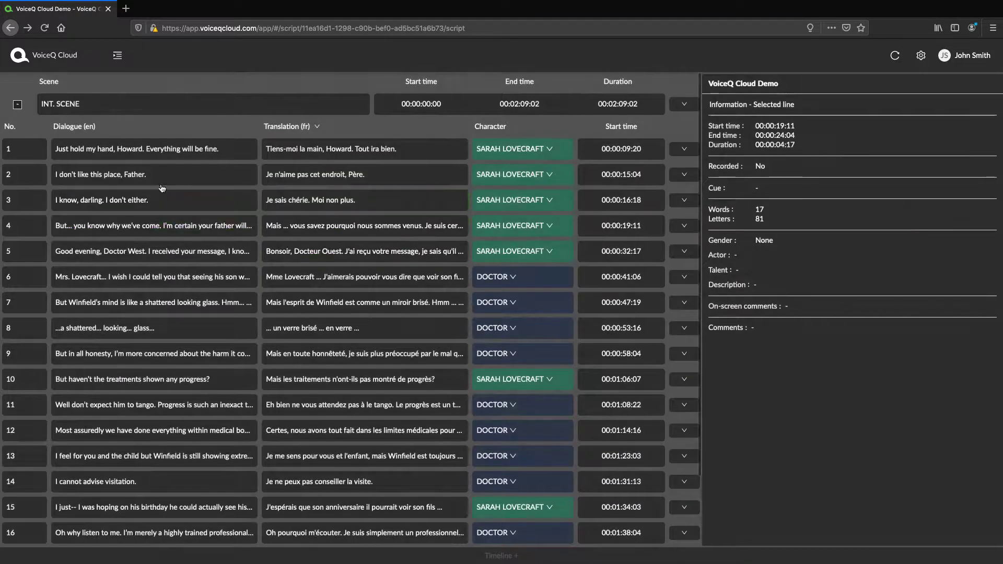
Step: Change line 2's 'Father' to 'Mother' and its French 'Père' to 'Mère'
{"action": "left_click", "coordinate": [152, 176]}
{"action": "double_click", "coordinate": [136, 174]}
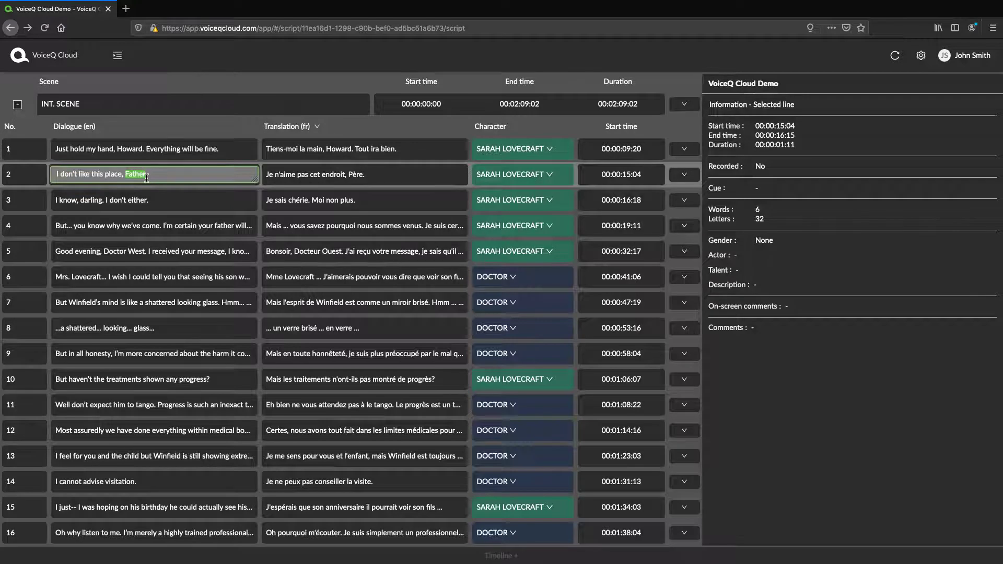
{"action": "type", "text": "Mothe"}
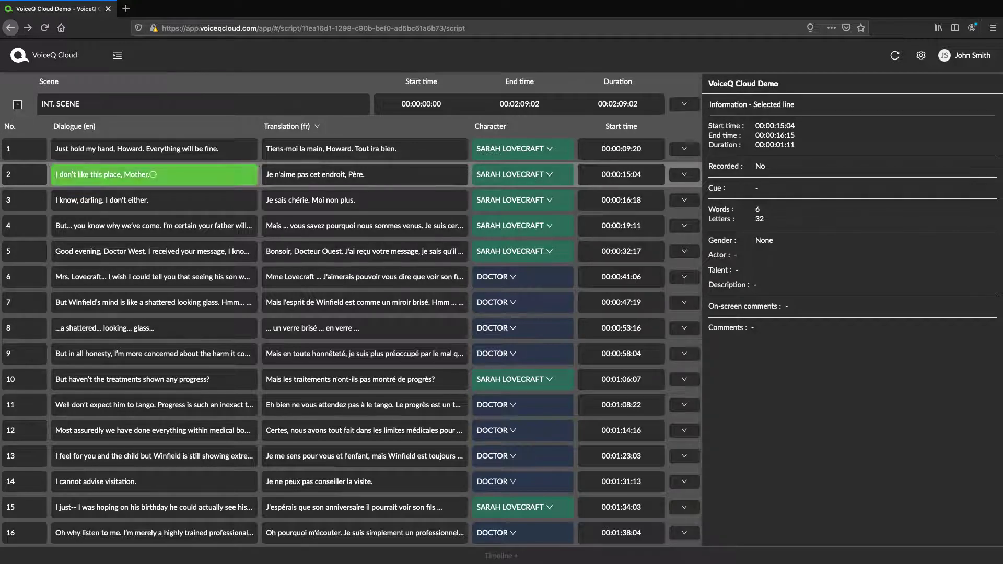
{"action": "left_click", "coordinate": [362, 176]}
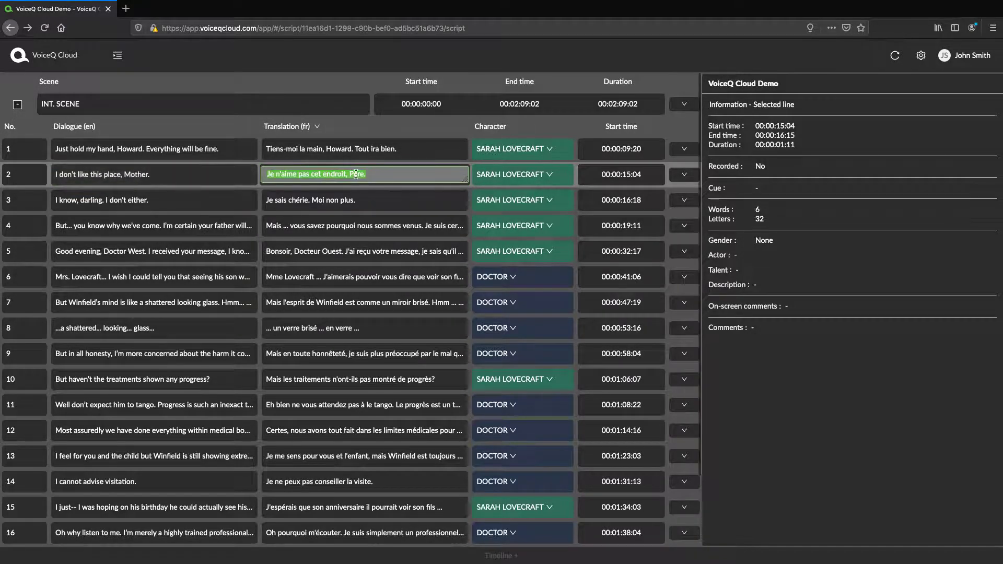
{"action": "left_click", "coordinate": [357, 176]}
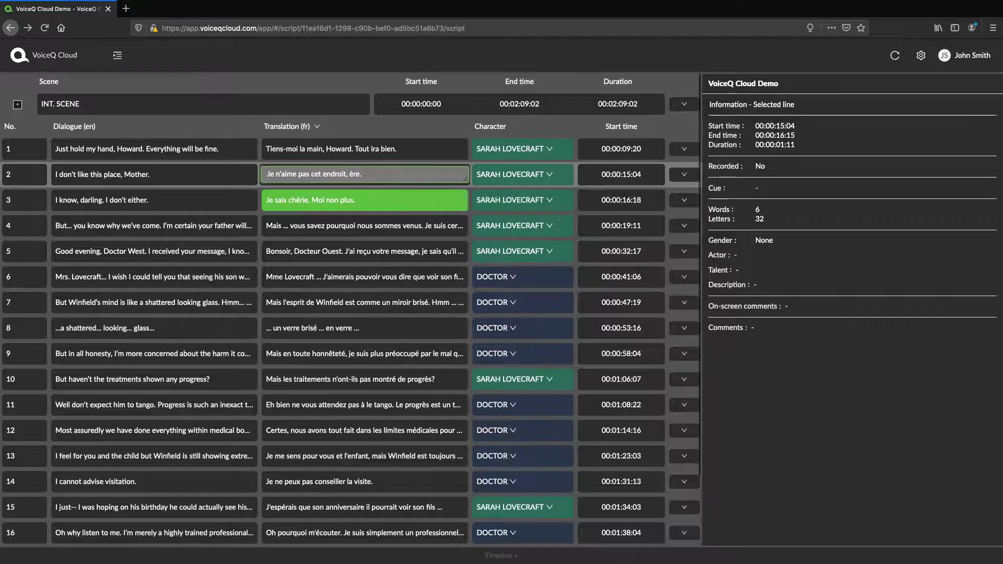
{"action": "key", "text": "BackSpace"}
{"action": "type", "text": "M"}
{"action": "key", "text": "Return"}
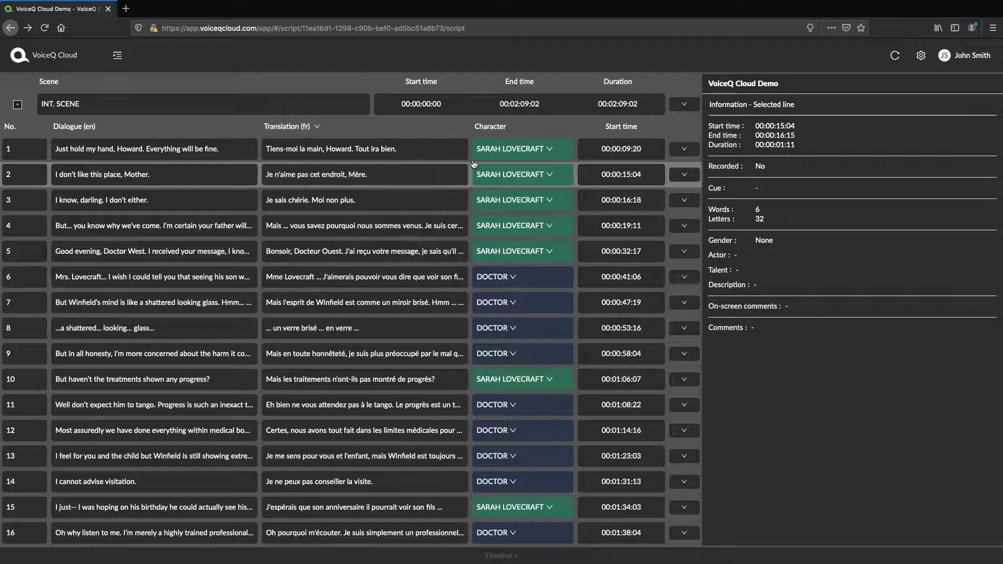
Step: Switch the Translation column to English (United States), then to Hindi
{"action": "left_click", "coordinate": [313, 127]}
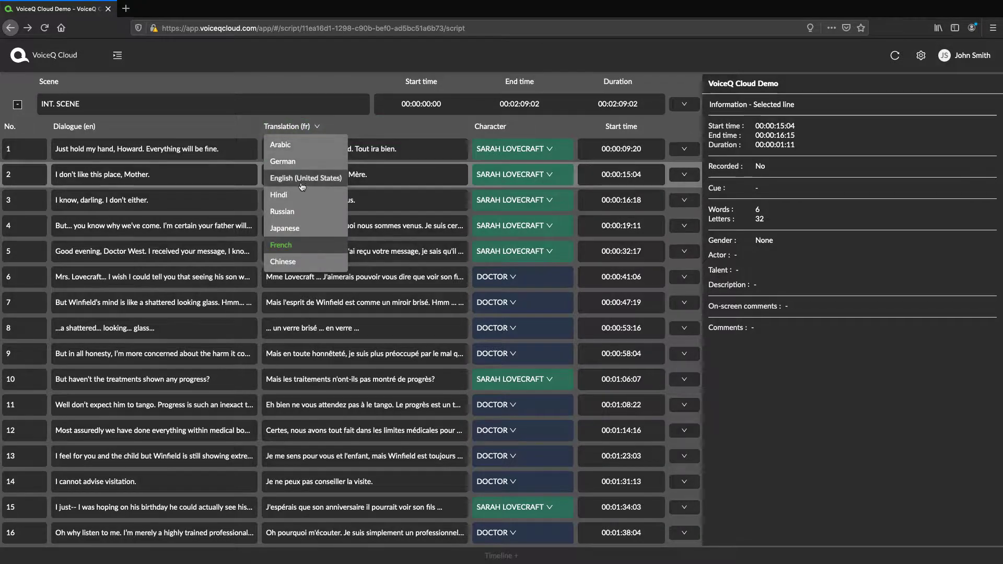
{"action": "left_click", "coordinate": [305, 178]}
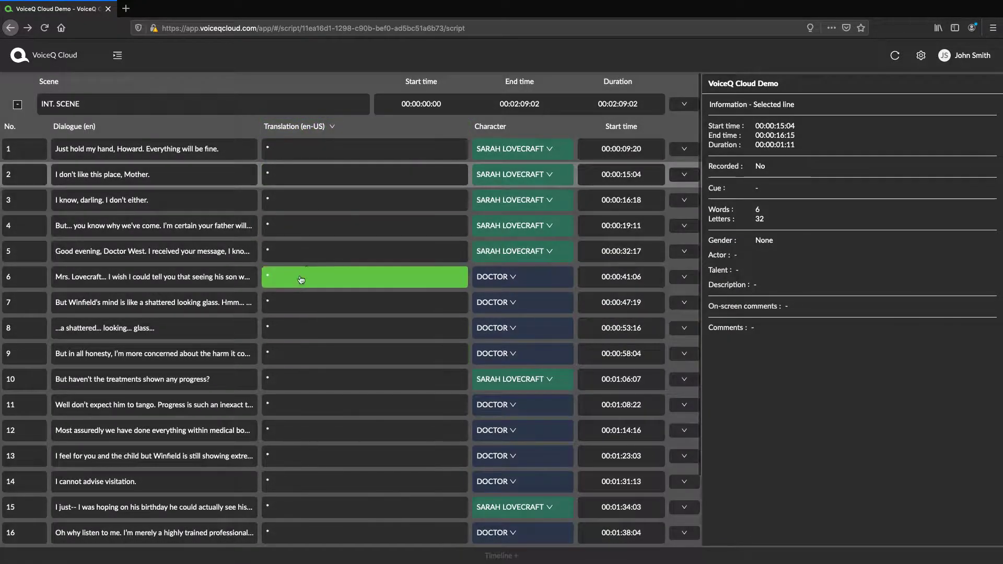
{"action": "left_click", "coordinate": [306, 126]}
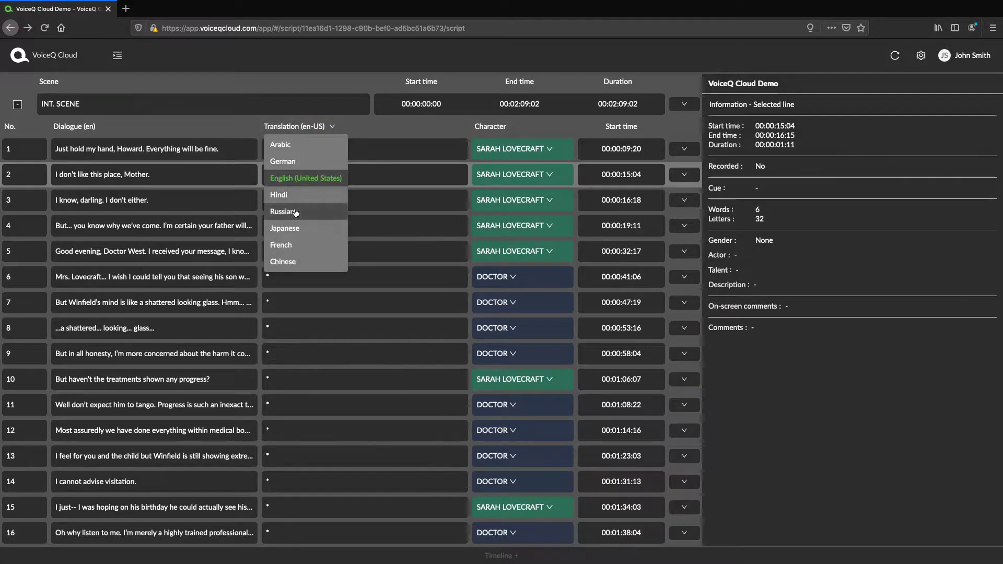
{"action": "left_click", "coordinate": [308, 196]}
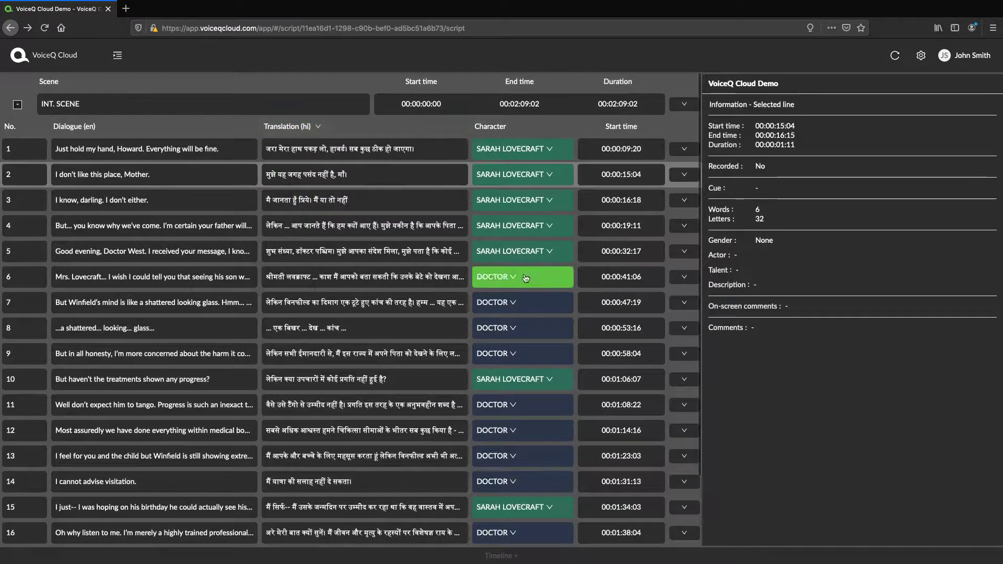
Step: Try HOWARD then DOCTOR as line 4's character, then choose Manage Characters
{"action": "left_click", "coordinate": [507, 232]}
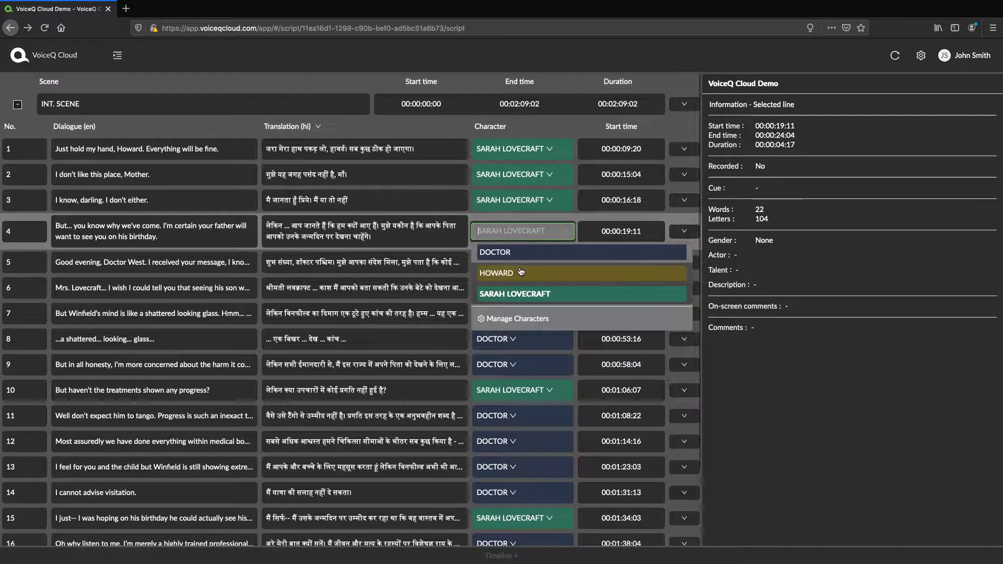
{"action": "left_click", "coordinate": [521, 245]}
{"action": "left_click", "coordinate": [522, 235]}
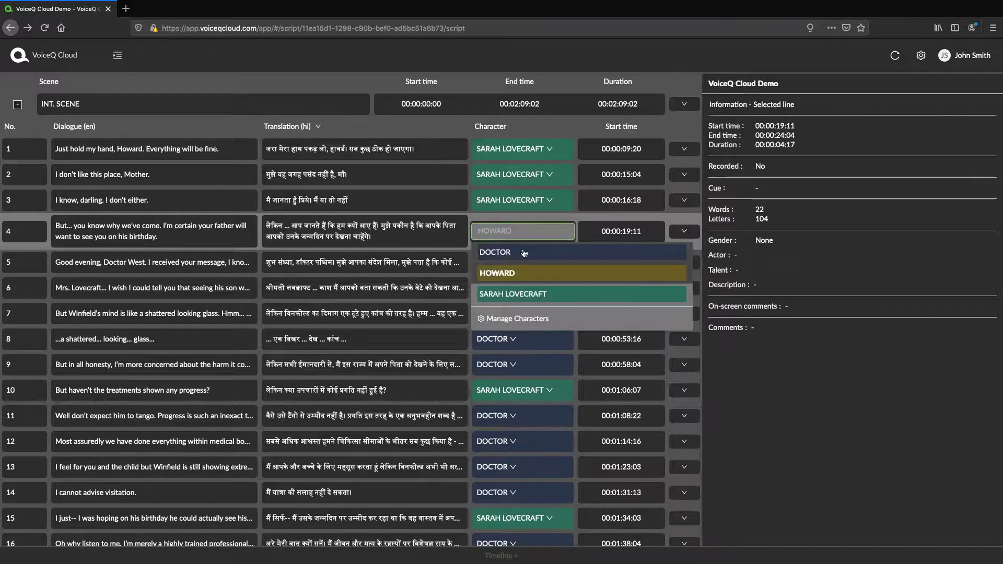
{"action": "left_click", "coordinate": [532, 253]}
{"action": "left_click", "coordinate": [522, 232]}
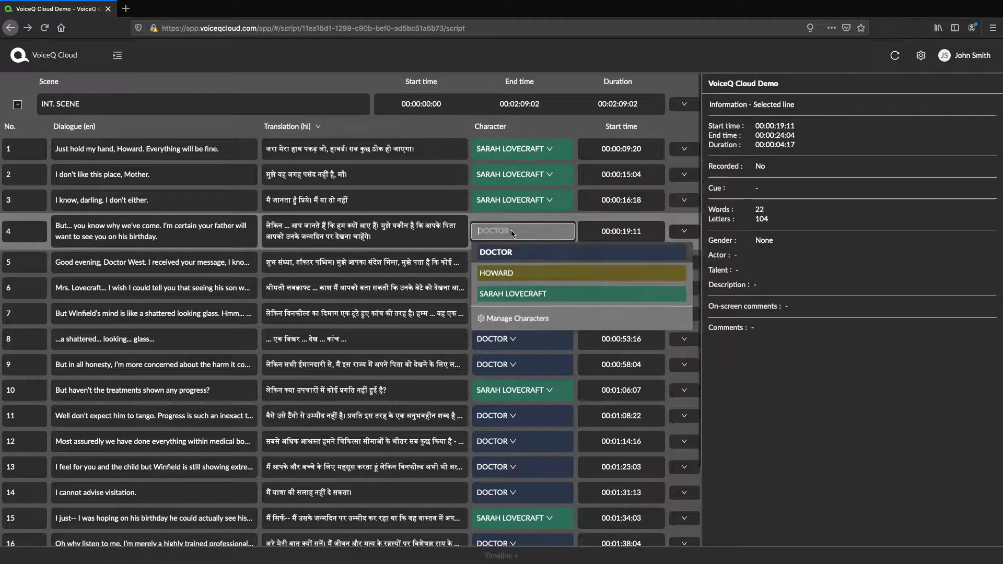
{"action": "left_click", "coordinate": [519, 322]}
Step: Add NURSE with the actor's name, red colour #e91313 and Female gender, and save
{"action": "left_click", "coordinate": [31, 91]}
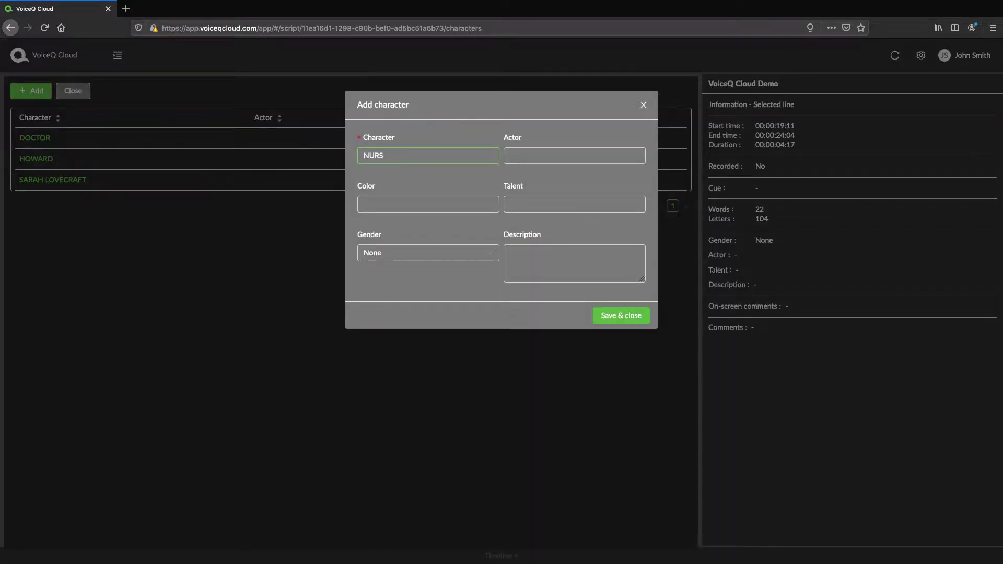
{"action": "left_click", "coordinate": [563, 156]}
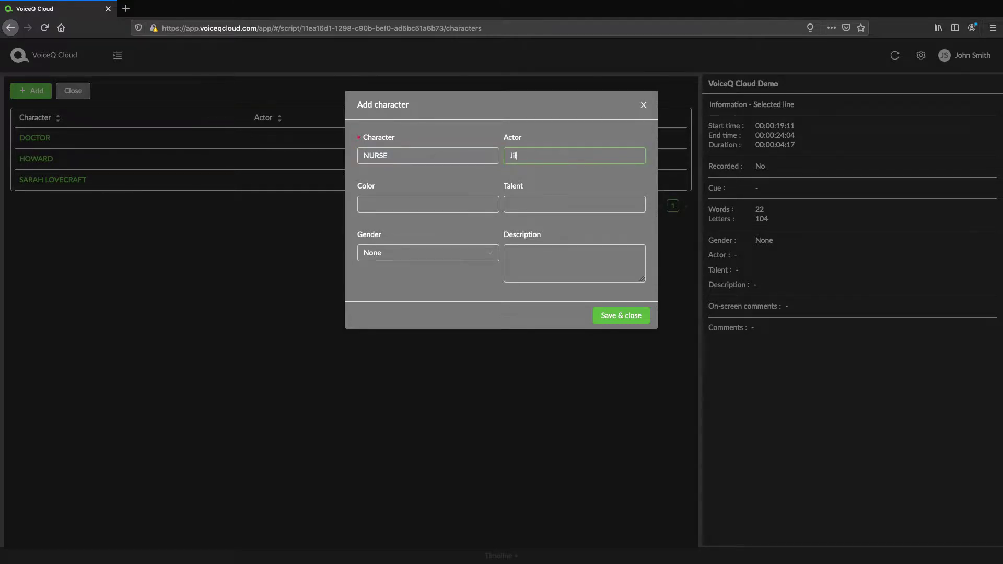
{"action": "type", "text": "Jill"}
{"action": "left_click", "coordinate": [449, 204]}
{"action": "left_click", "coordinate": [615, 205]}
{"action": "left_click", "coordinate": [601, 347]}
{"action": "left_click", "coordinate": [403, 253]}
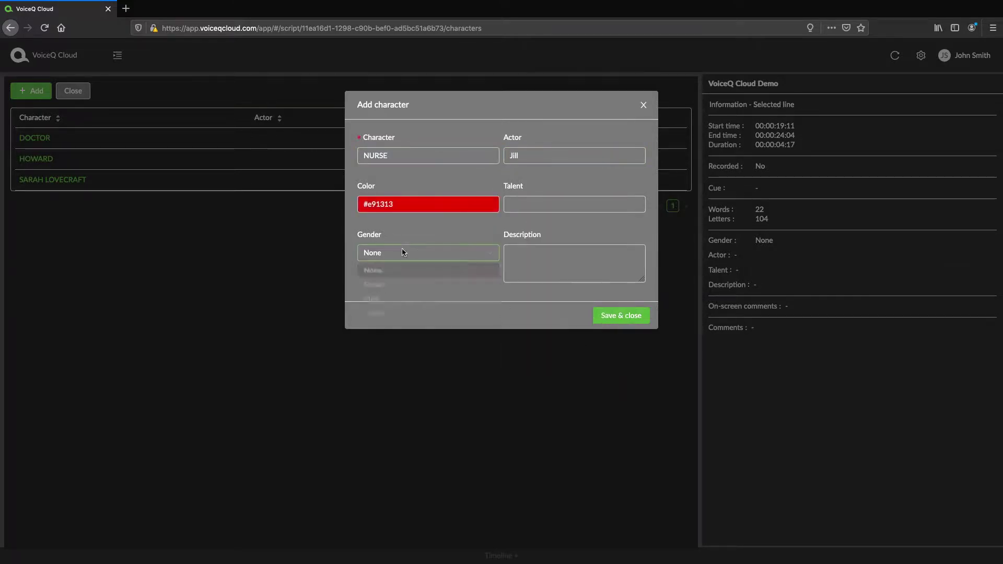
{"action": "left_click", "coordinate": [402, 290]}
{"action": "left_click", "coordinate": [621, 315]}
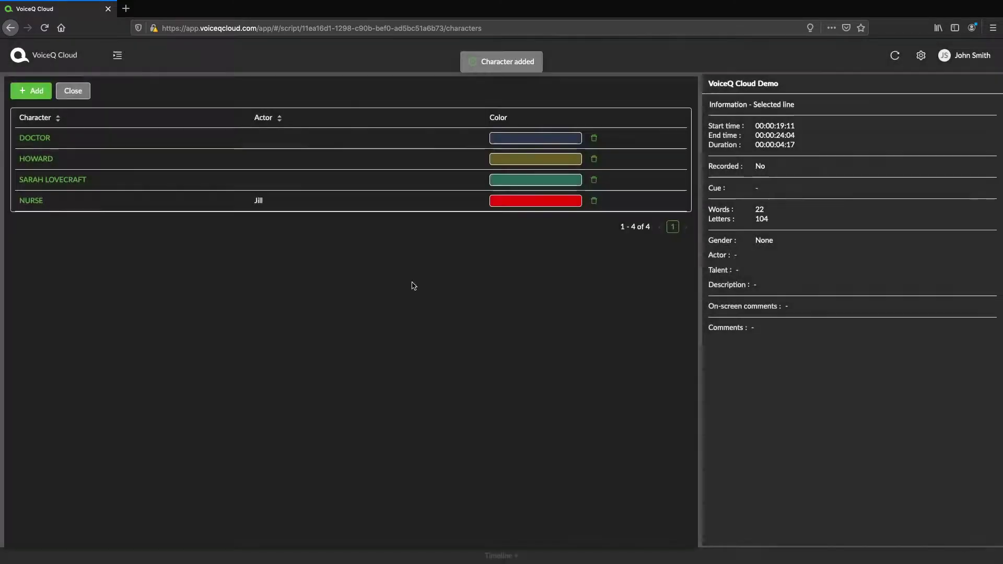
Step: Assign line 4 to the NURSE character, leaving line 6 as DOCTOR
{"action": "left_click", "coordinate": [77, 92]}
{"action": "left_click", "coordinate": [517, 231]}
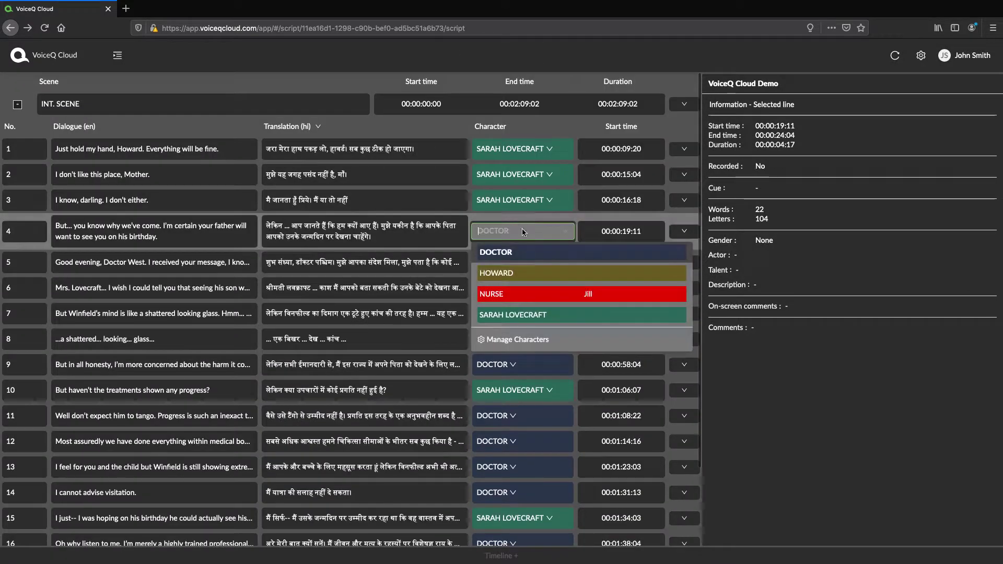
{"action": "left_click", "coordinate": [535, 292]}
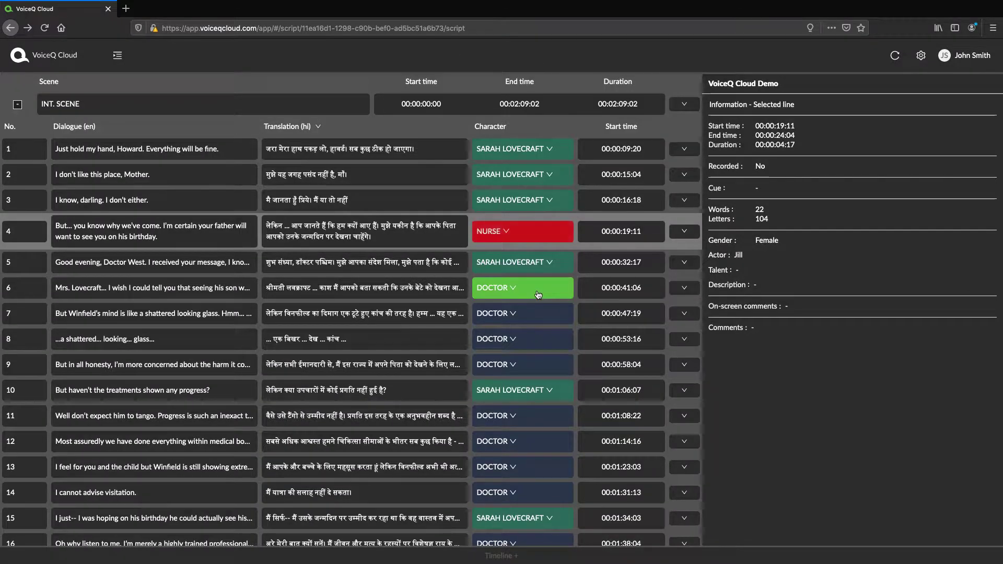
{"action": "left_click", "coordinate": [537, 299]}
{"action": "left_click", "coordinate": [524, 314]}
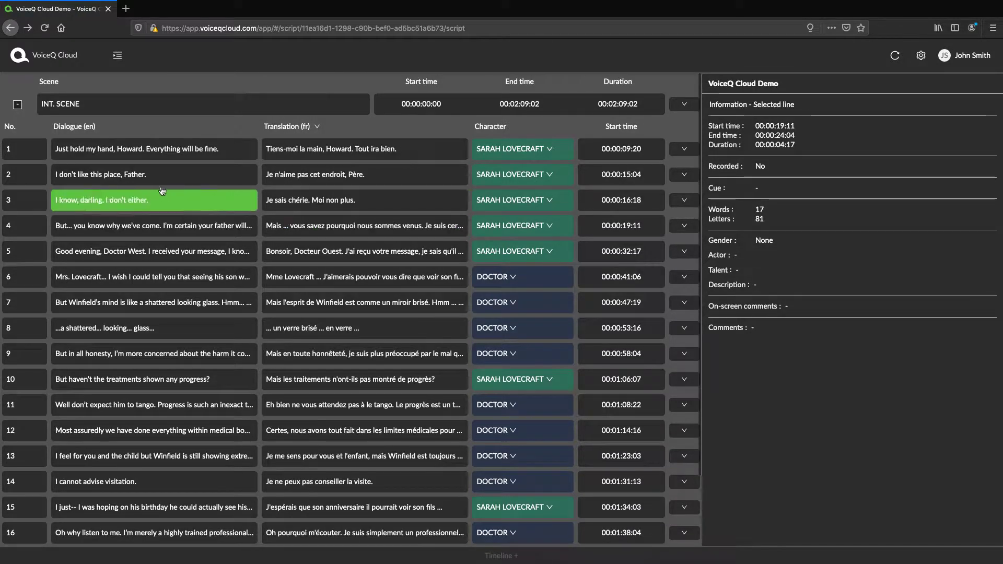
Step: Replace "Father." with "Mother." at the end of line 2's English dialogue
{"action": "left_click", "coordinate": [155, 173]}
{"action": "double_click", "coordinate": [155, 172]}
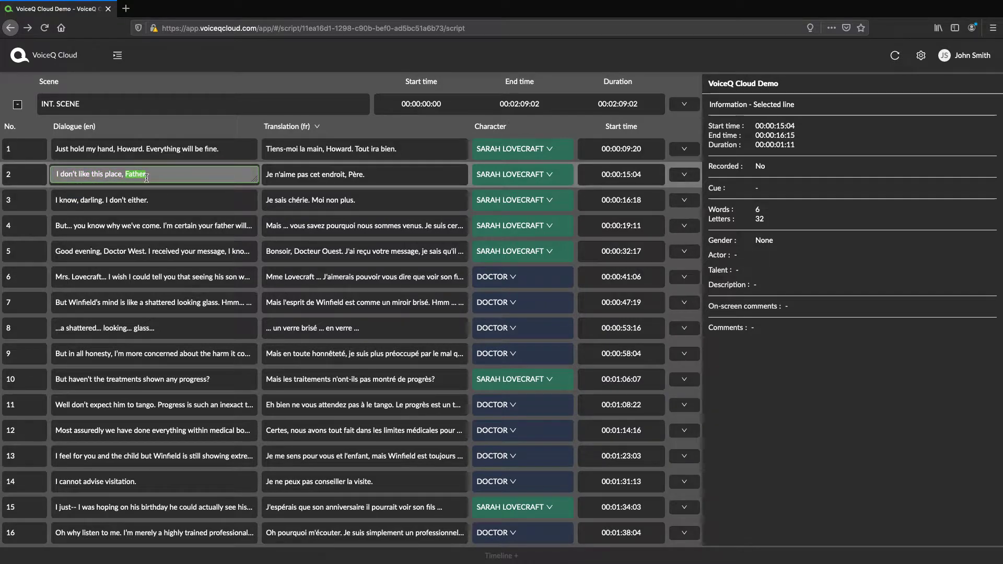
{"action": "type", "text": "Mo"}
{"action": "type", "text": "r."}
{"action": "key", "text": "Return"}
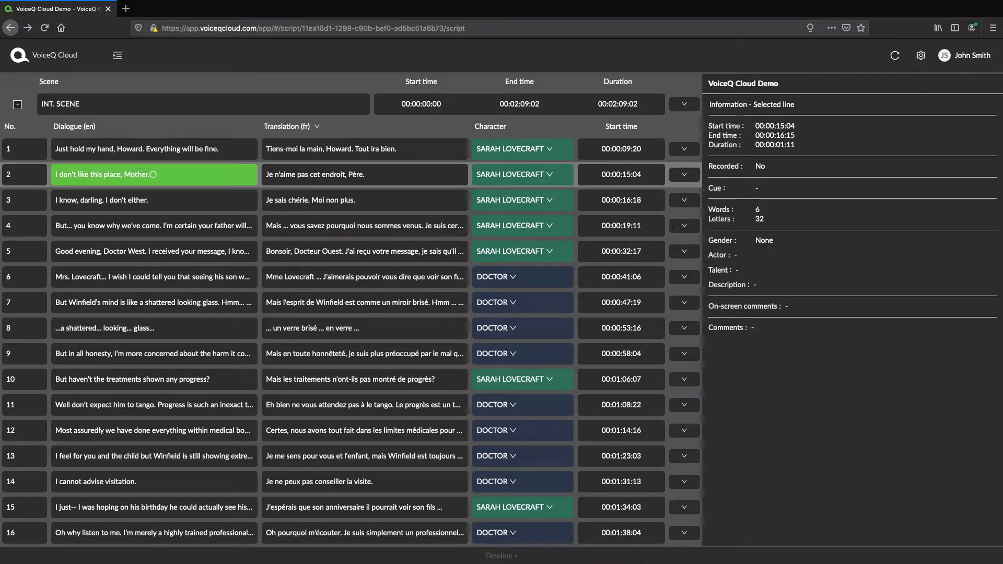